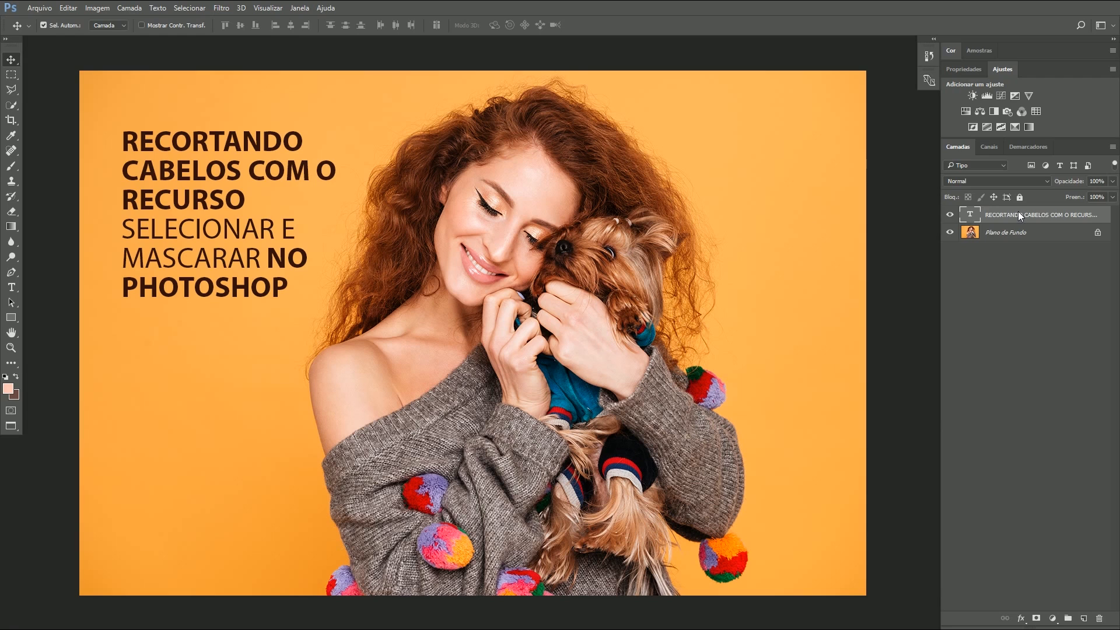
Step: Delete the title text layer and open the Select and Mask workspace for the background photo
key(Delete)
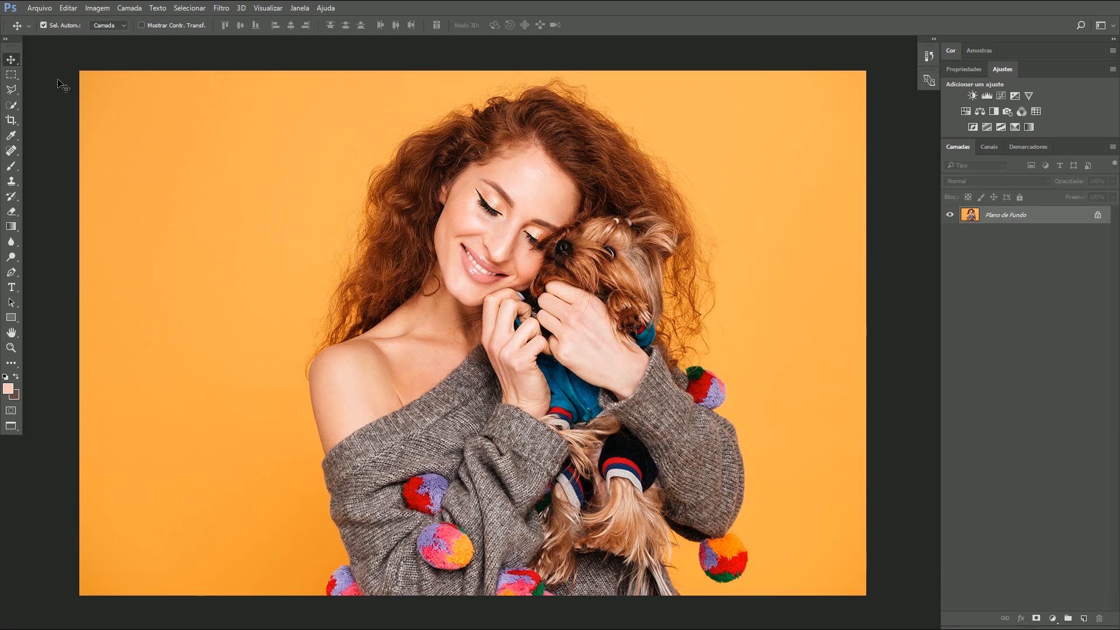
click(14, 75)
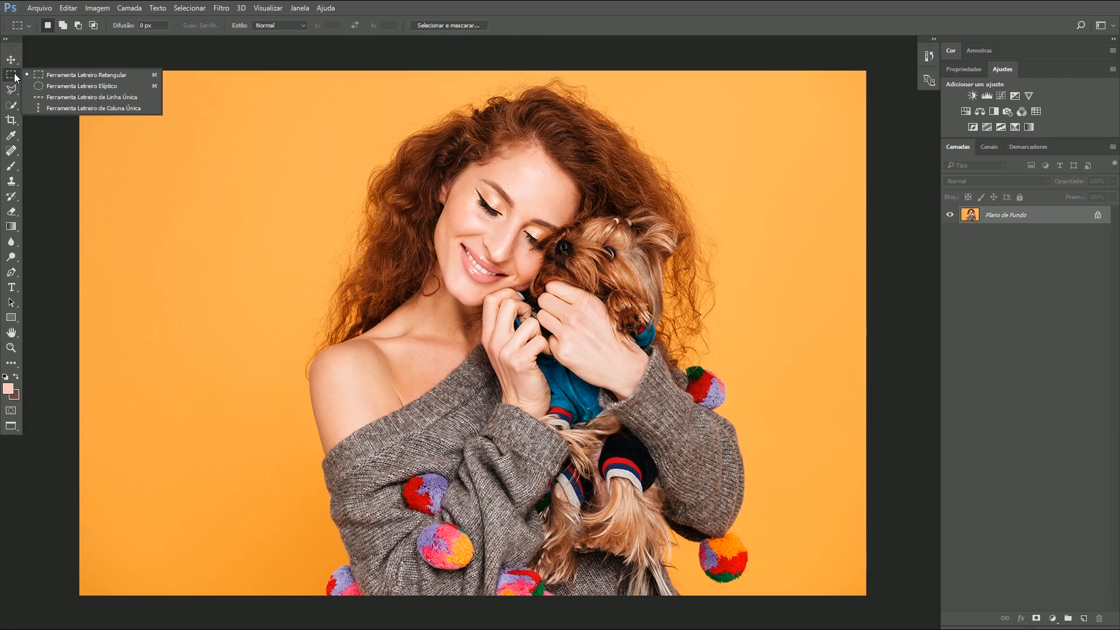
click(12, 92)
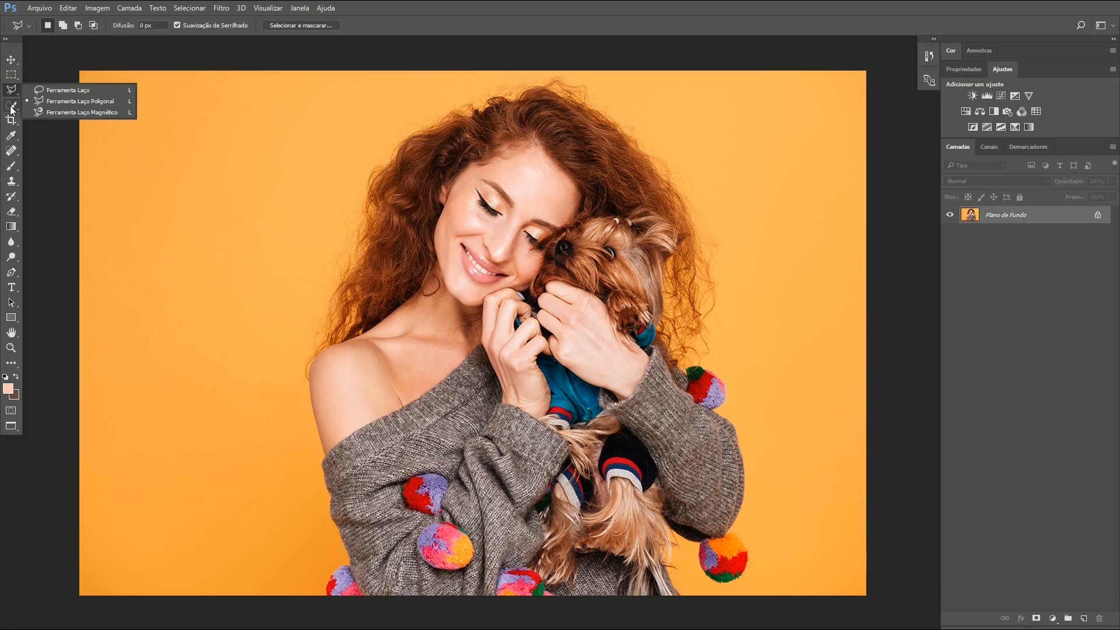
click(12, 107)
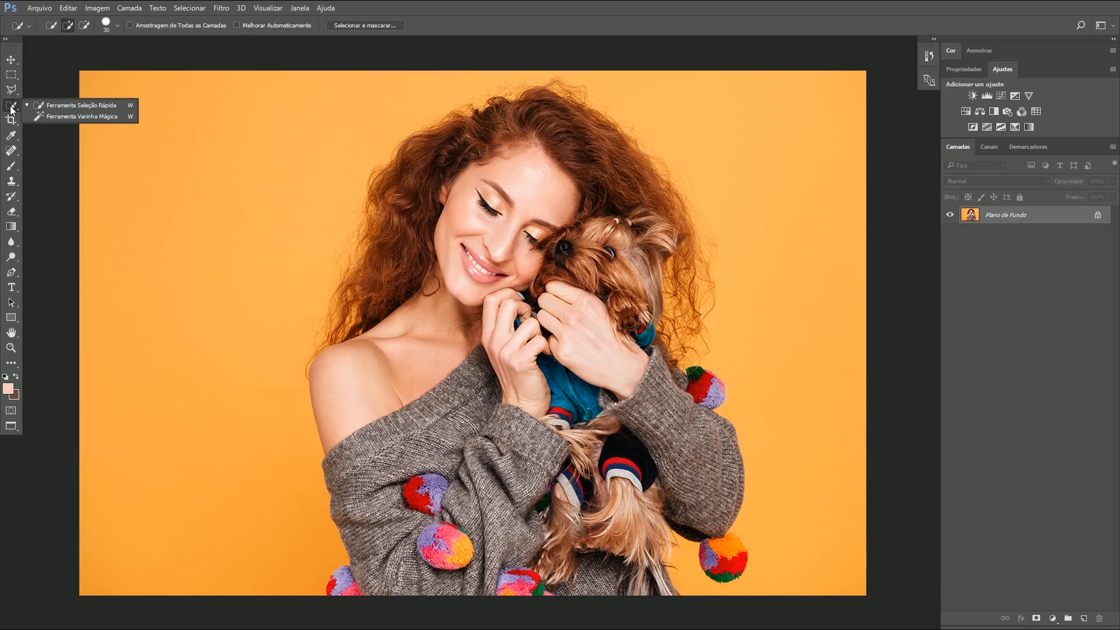
click(11, 74)
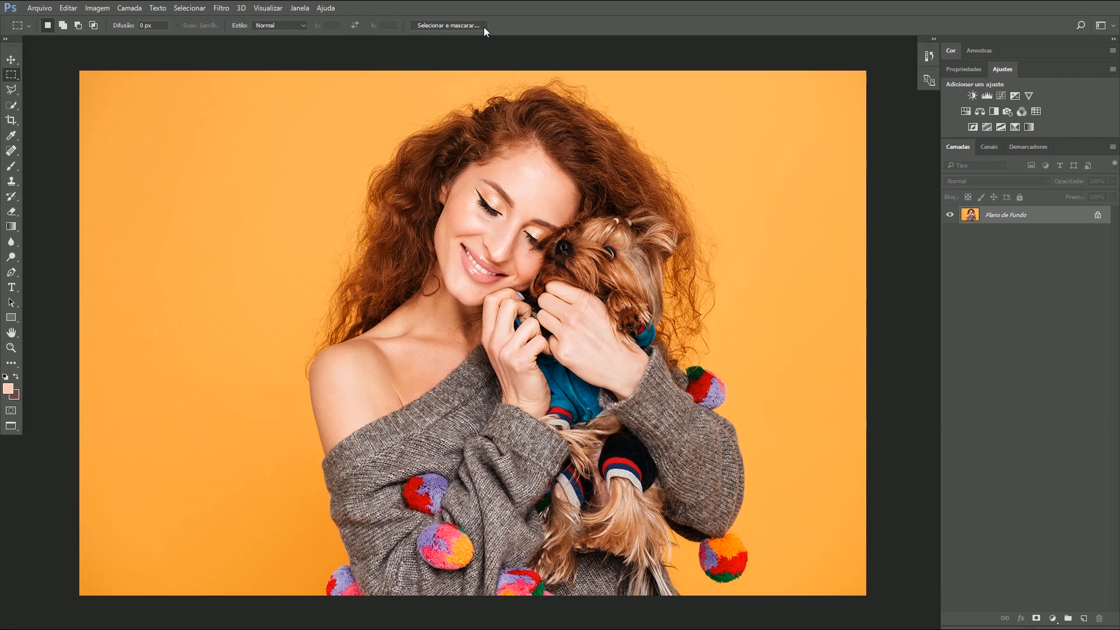
click(458, 29)
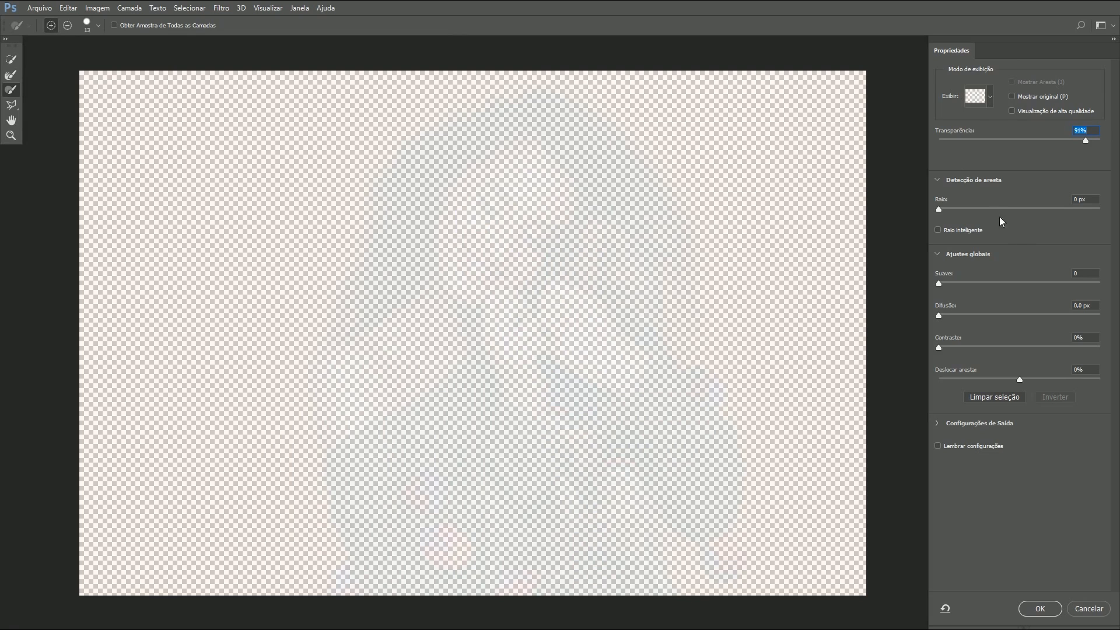
Step: Show the Select and Mask preview in Transparency (Transparência) view with the transparency set to 0%
click(990, 93)
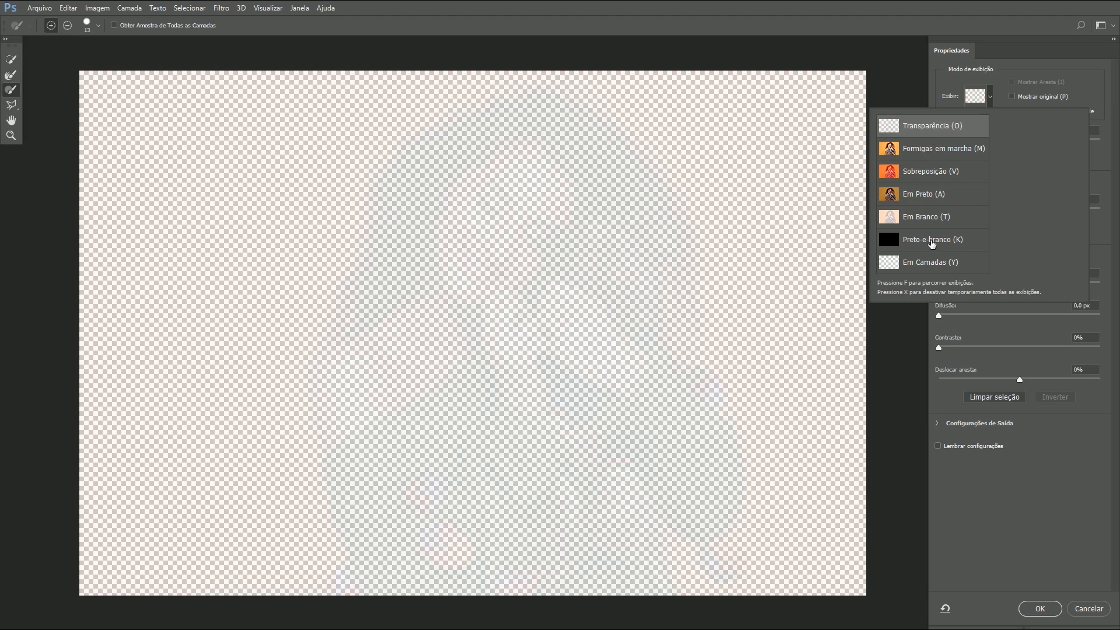
click(934, 153)
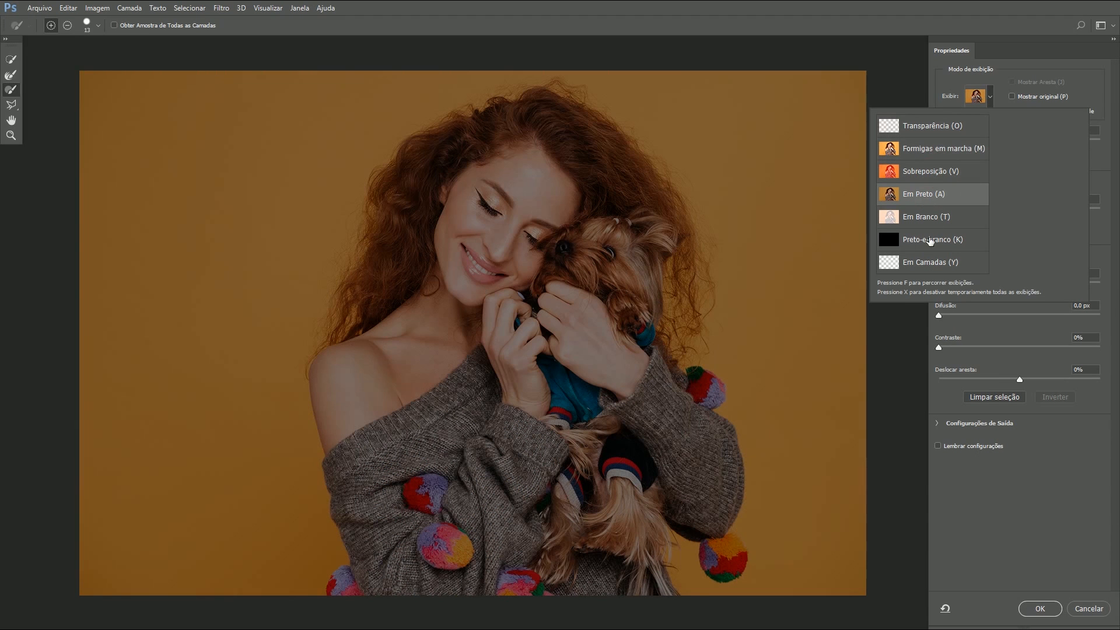
click(924, 130)
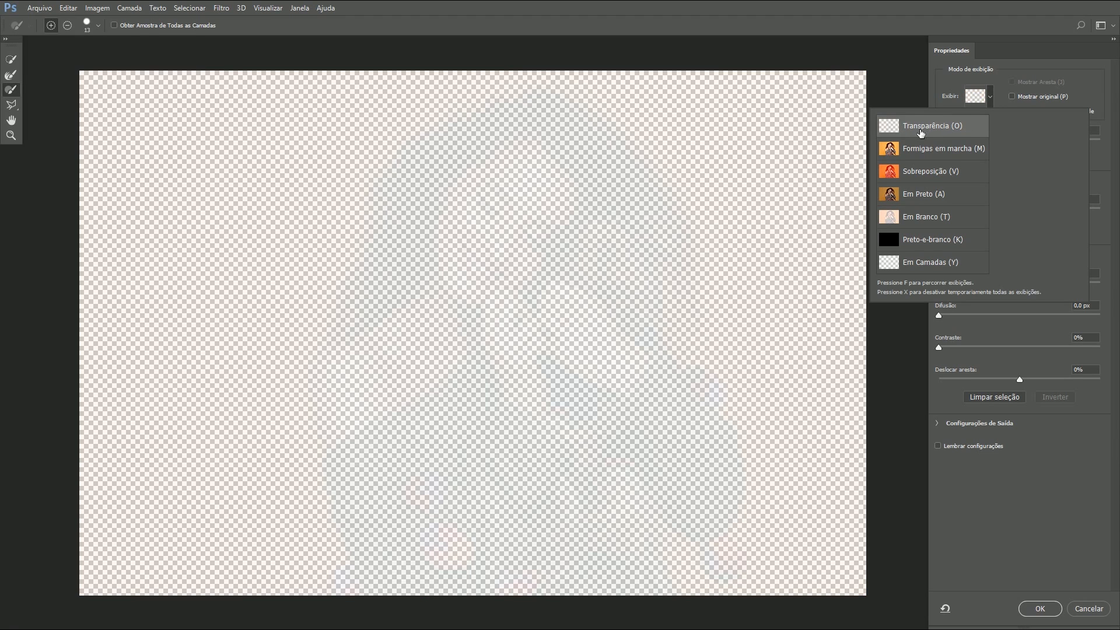
click(991, 98)
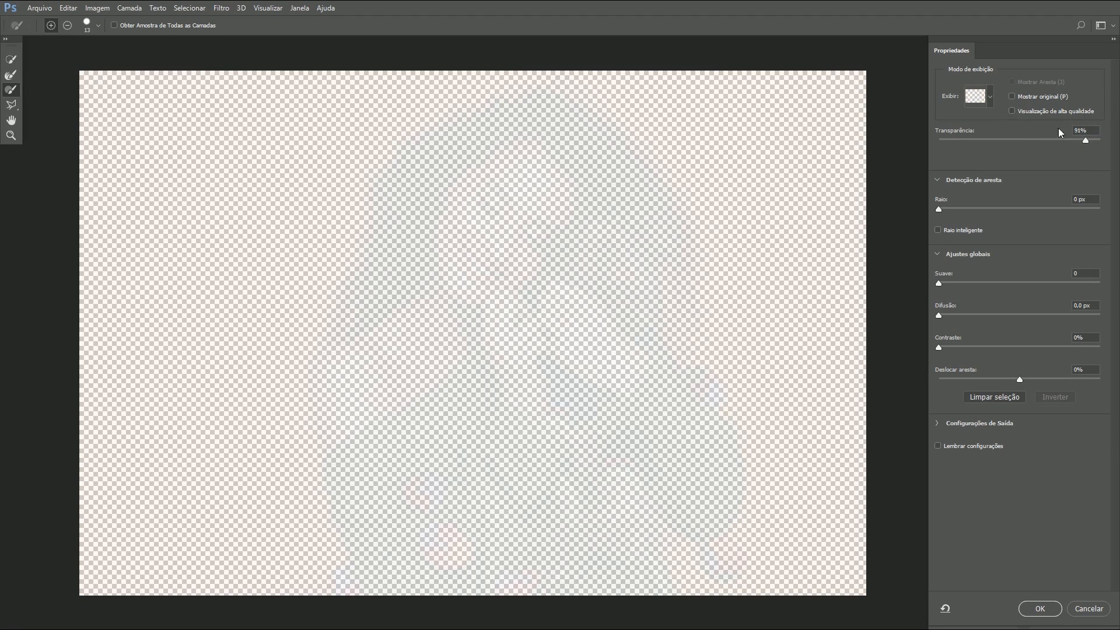
drag(1085, 141, 947, 145)
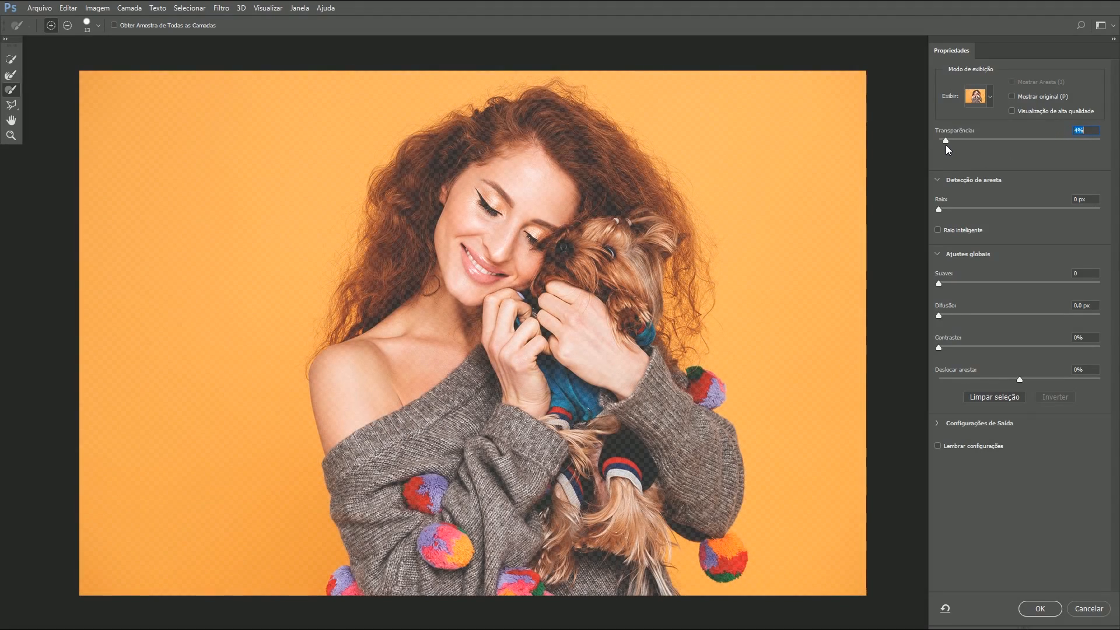
drag(943, 145, 932, 143)
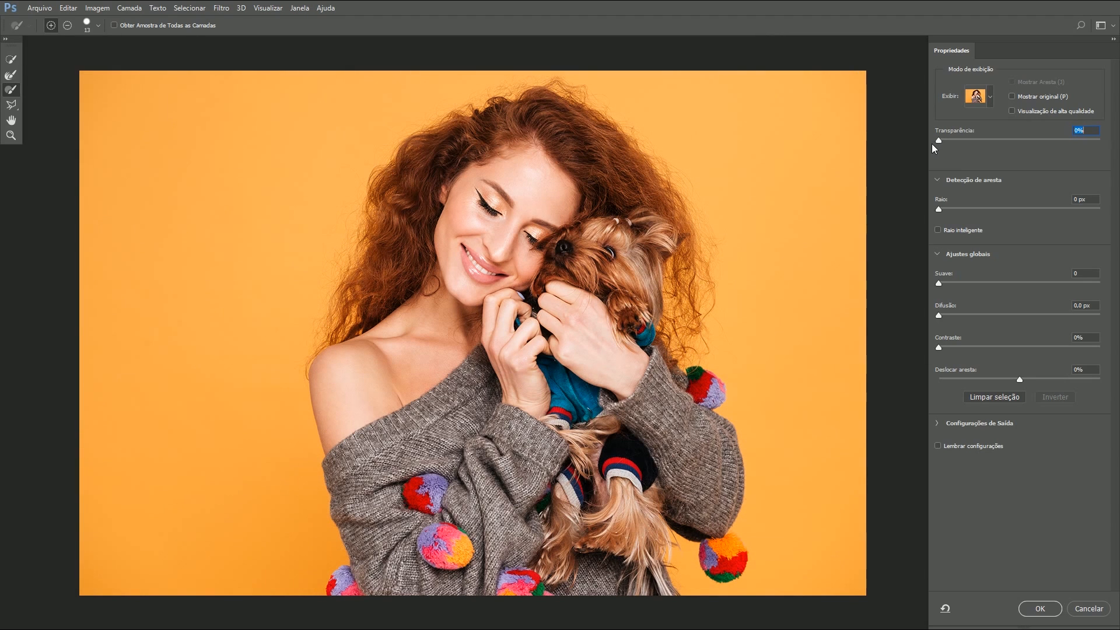
Step: Outline the woman and dog roughly with the Polygonal Lasso, cutting just inside the hair and following the shoulder, sweater and pompoms
click(11, 106)
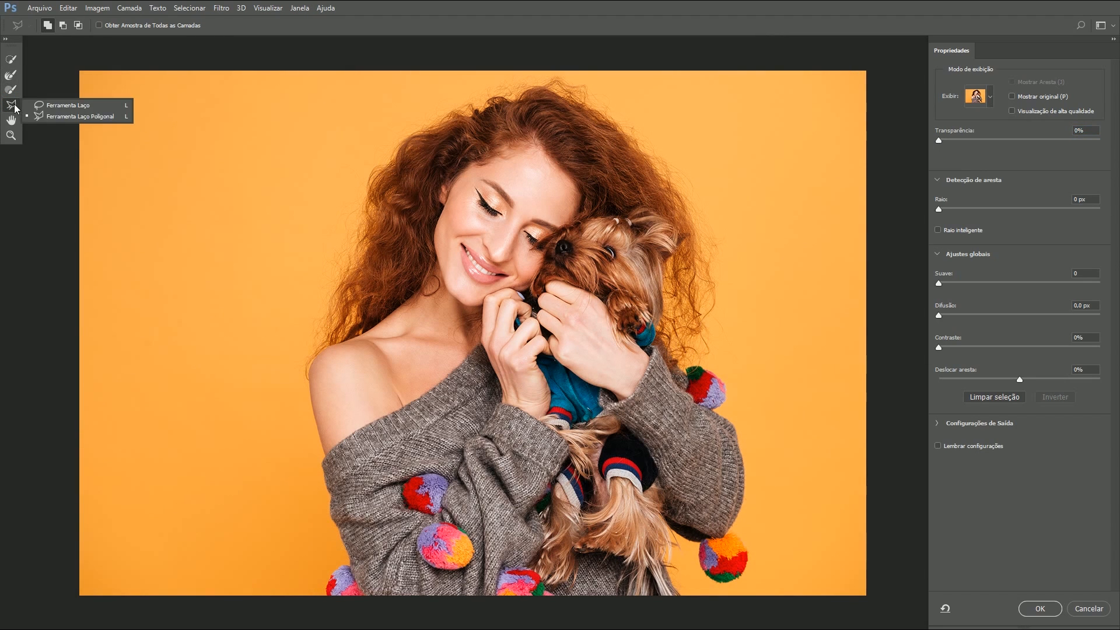
click(80, 117)
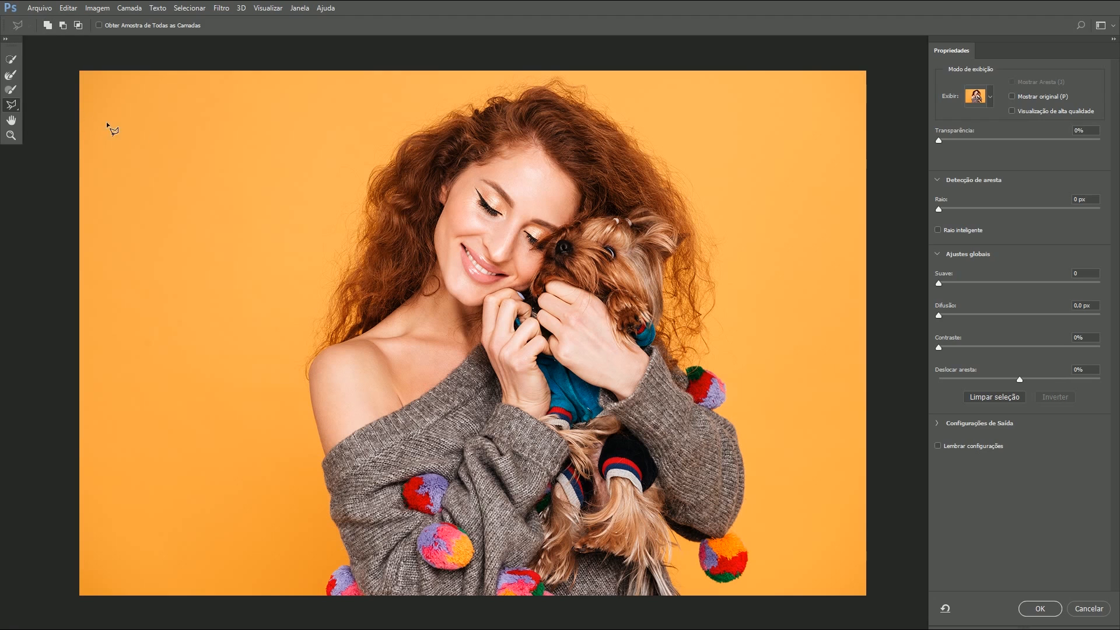
click(328, 592)
click(348, 570)
click(368, 336)
click(400, 188)
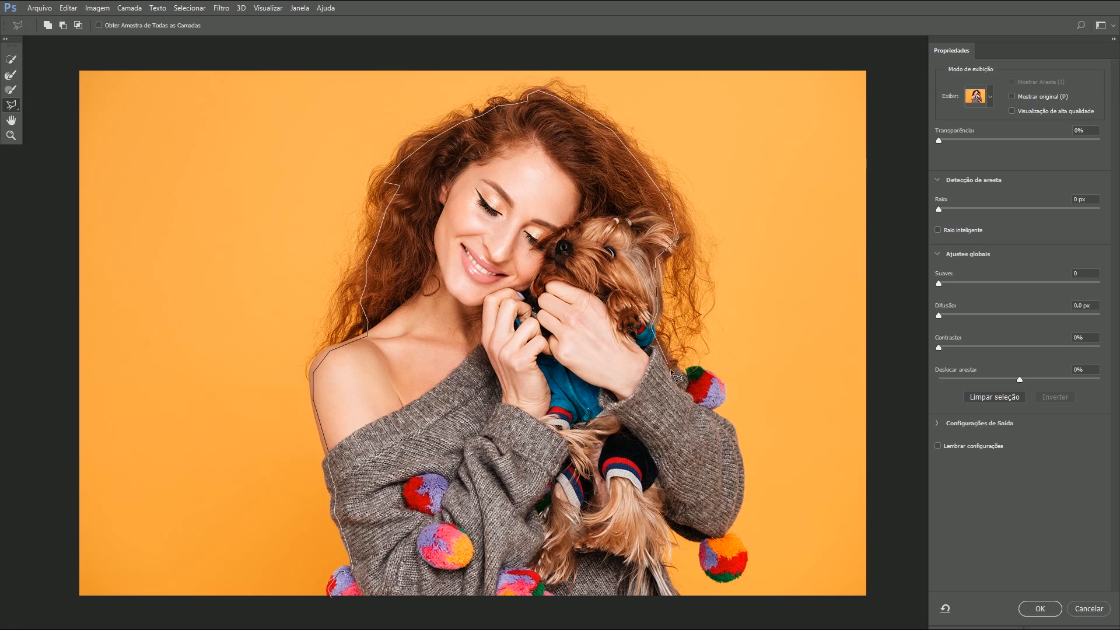
click(684, 377)
click(699, 370)
click(737, 540)
click(745, 558)
click(739, 573)
click(724, 580)
click(701, 562)
click(703, 539)
click(672, 534)
click(668, 582)
click(676, 595)
click(332, 597)
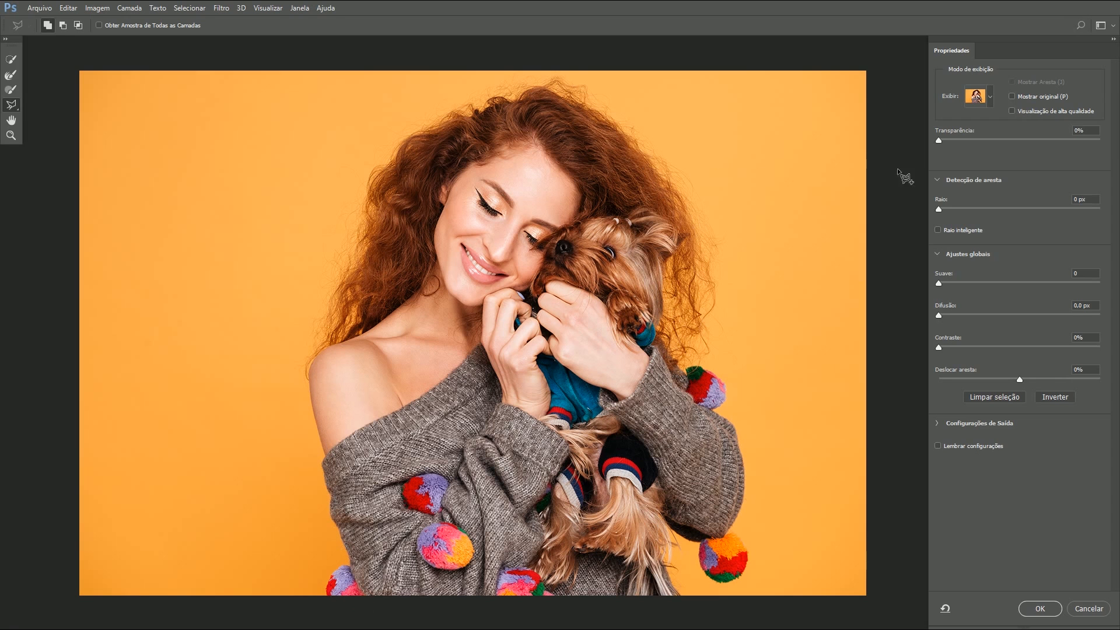
Step: Set the preview transparency to 29% and brush around the subject's outline with a slightly larger Refine Edge Brush to include the loose hair
drag(939, 140, 977, 139)
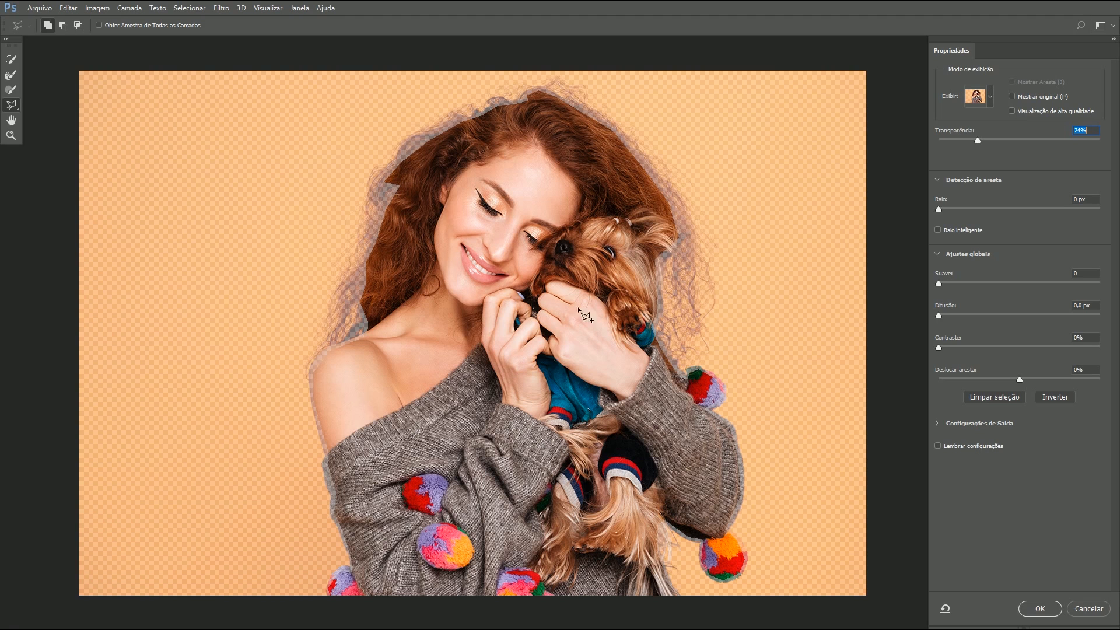
mouse_move(977, 141)
mouse_down()
mouse_move(1040, 141)
mouse_move(970, 142)
mouse_move(981, 148)
mouse_up()
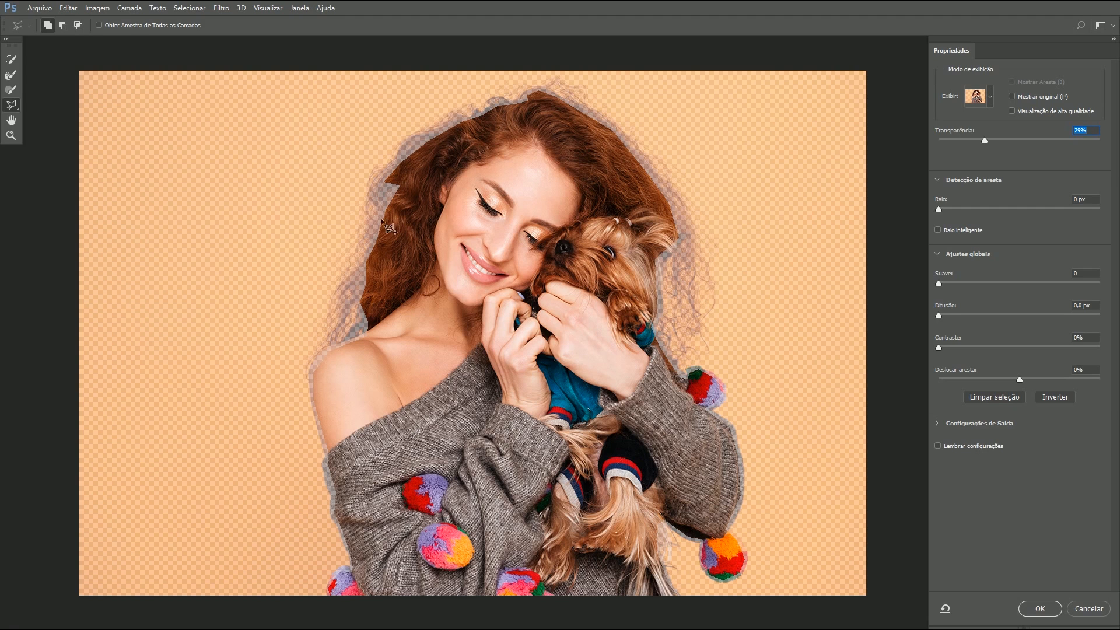
click(11, 77)
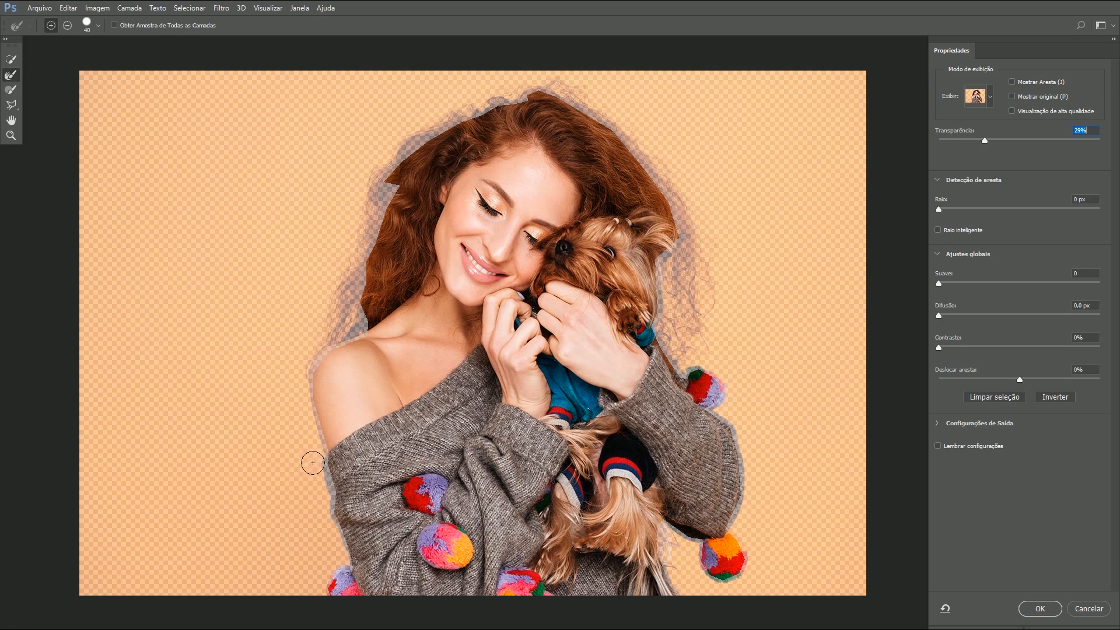
right_click(291, 452)
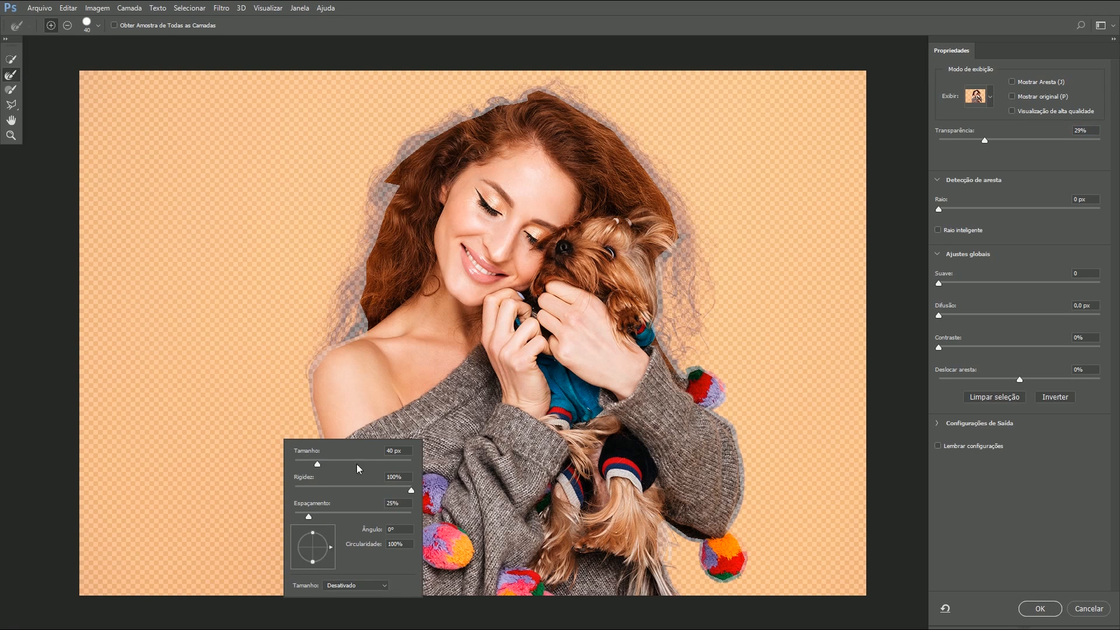
drag(317, 464, 322, 464)
click(370, 32)
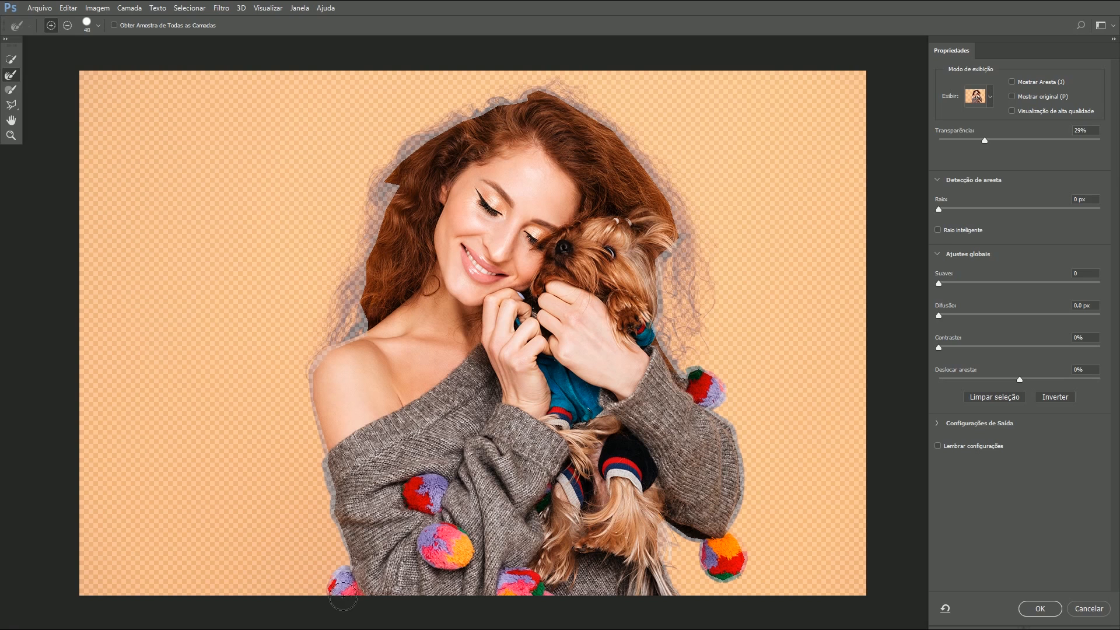
mouse_move(358, 556)
mouse_down()
mouse_move(323, 370)
mouse_move(377, 329)
mouse_move(341, 347)
mouse_move(360, 298)
mouse_move(351, 278)
mouse_move(376, 294)
mouse_move(361, 331)
mouse_move(380, 222)
mouse_move(396, 196)
mouse_move(407, 216)
mouse_move(411, 175)
mouse_move(432, 147)
mouse_move(435, 162)
mouse_move(466, 129)
mouse_move(481, 137)
mouse_move(470, 139)
mouse_move(577, 98)
mouse_move(610, 121)
mouse_move(540, 105)
mouse_move(600, 116)
mouse_move(669, 191)
mouse_move(654, 162)
mouse_move(702, 230)
mouse_move(702, 295)
mouse_move(692, 245)
mouse_move(676, 309)
mouse_move(671, 284)
mouse_move(700, 337)
mouse_move(708, 280)
mouse_move(725, 313)
mouse_move(696, 256)
mouse_move(707, 337)
mouse_move(683, 289)
mouse_move(670, 342)
mouse_move(690, 395)
mouse_move(676, 362)
mouse_move(742, 405)
mouse_move(729, 424)
mouse_move(744, 448)
mouse_move(723, 387)
mouse_move(756, 494)
mouse_move(747, 546)
mouse_move(749, 533)
mouse_move(760, 566)
mouse_move(735, 587)
mouse_move(648, 525)
mouse_move(678, 574)
mouse_move(675, 542)
mouse_move(685, 607)
mouse_move(668, 523)
mouse_up()
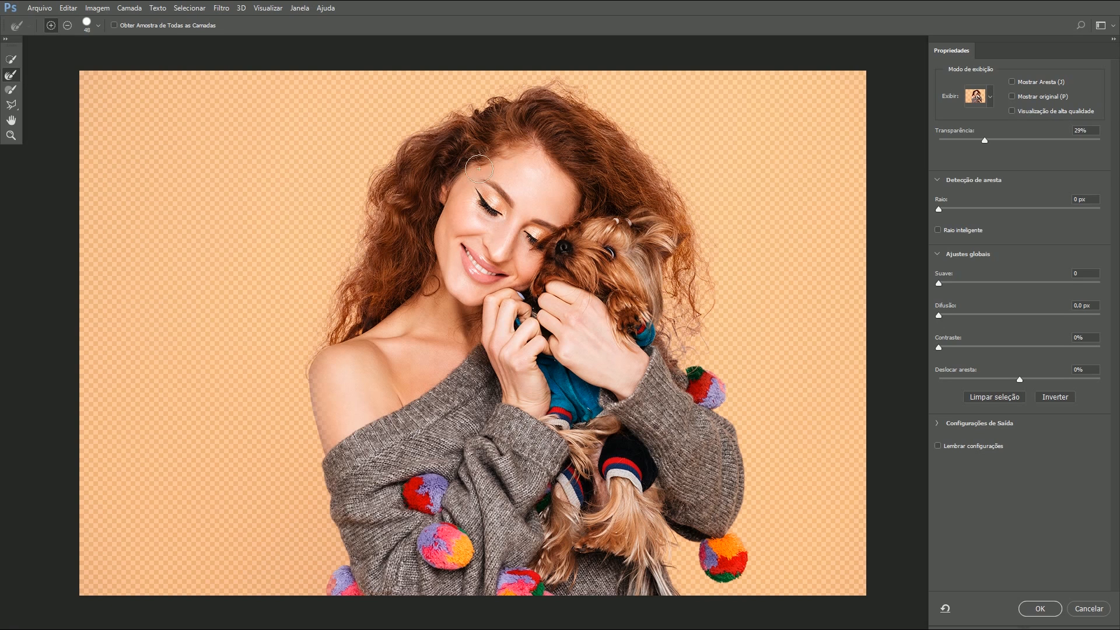
drag(334, 378, 327, 380)
Step: Set the preview transparency to 83% and restore the edge of the bare shoulder with the Quick Selection tool
mouse_move(984, 141)
mouse_down()
mouse_move(1096, 140)
mouse_move(952, 140)
mouse_move(1073, 140)
mouse_up()
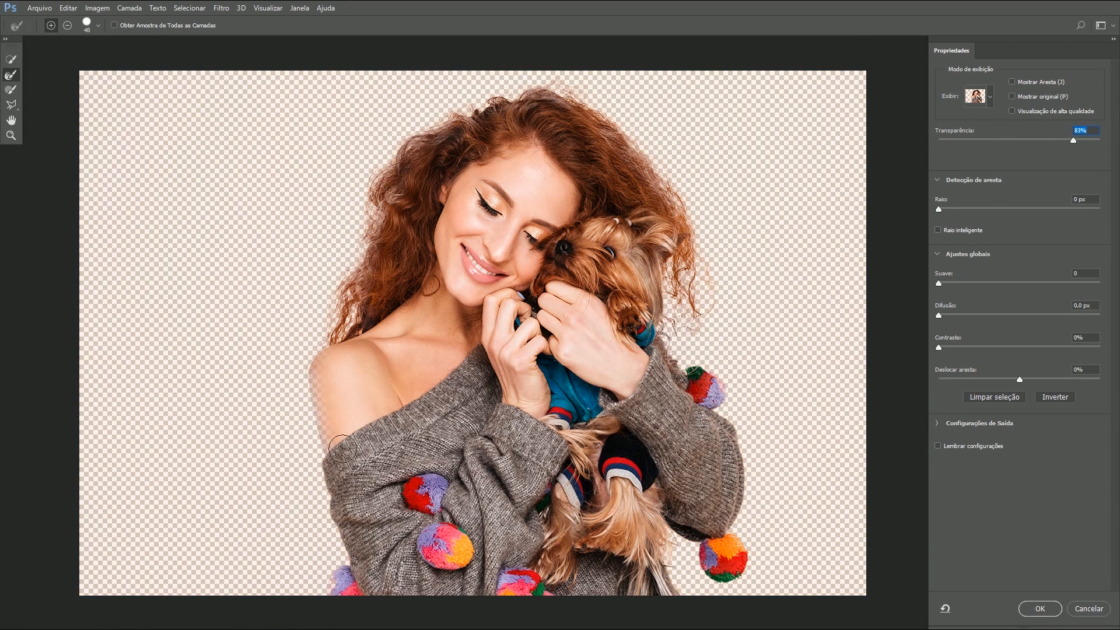
click(12, 60)
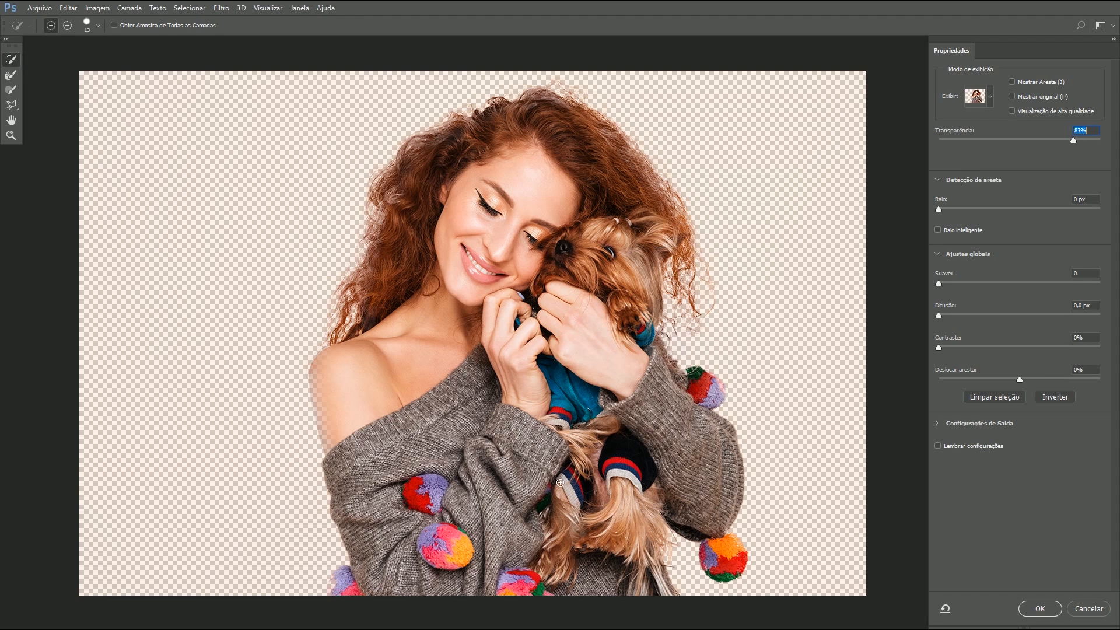
drag(327, 371, 338, 446)
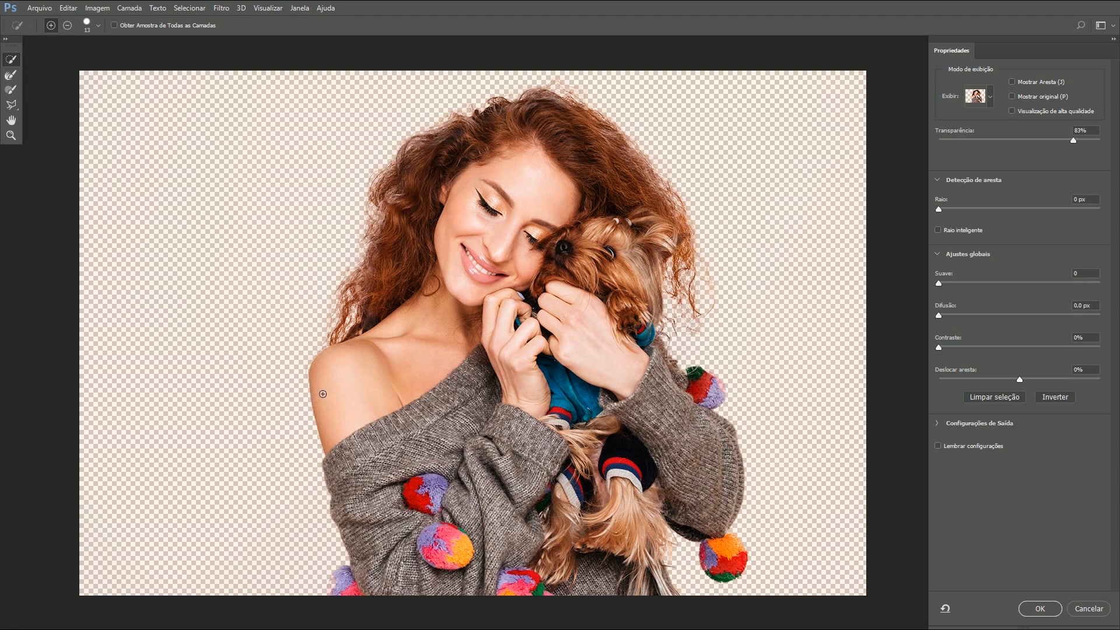
Step: Paint back the missing edges of the lower pompoms with the Brush tool and apply the refined selection as a layer mask
click(12, 91)
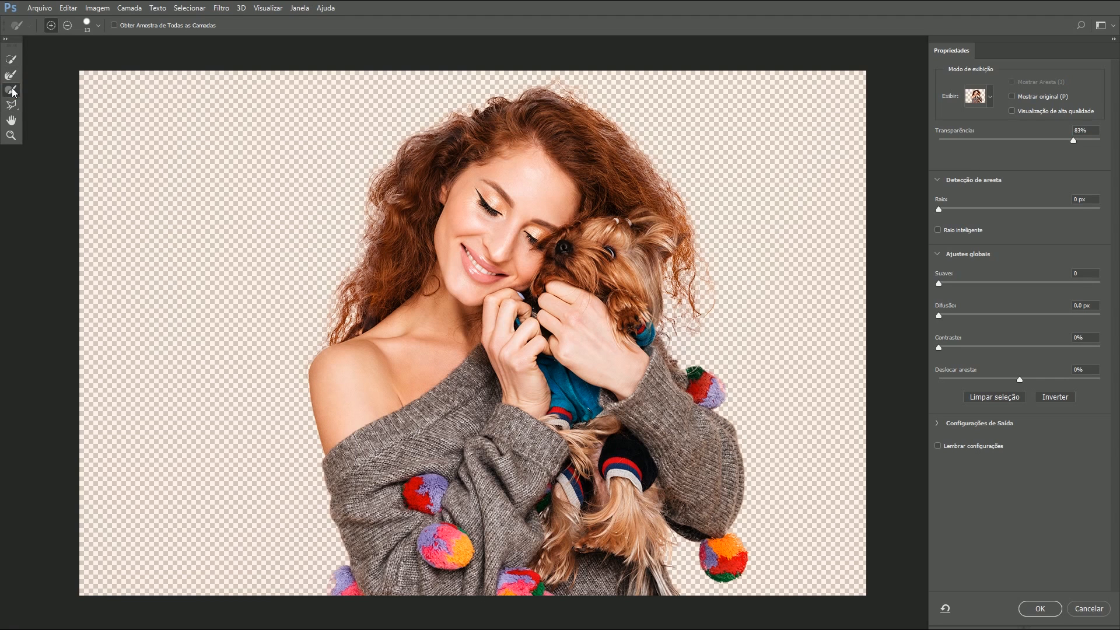
drag(342, 583, 335, 605)
drag(733, 544, 739, 547)
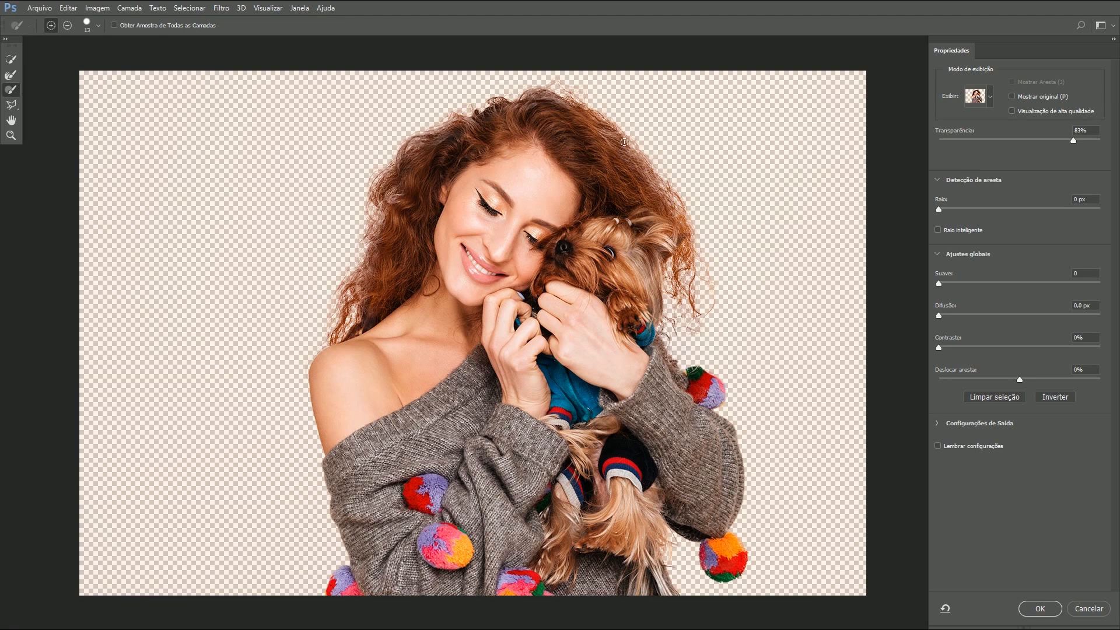
click(1038, 609)
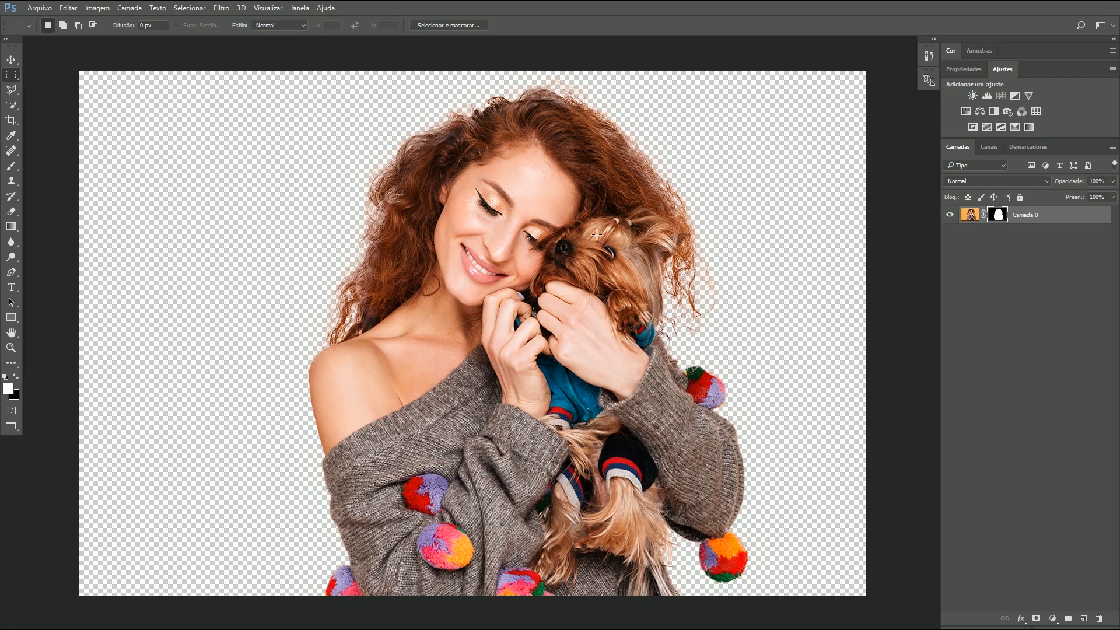
Step: Add a Hue/Saturation (Matiz/Saturação) adjustment layer above the masked photo layer
click(977, 218)
click(1055, 620)
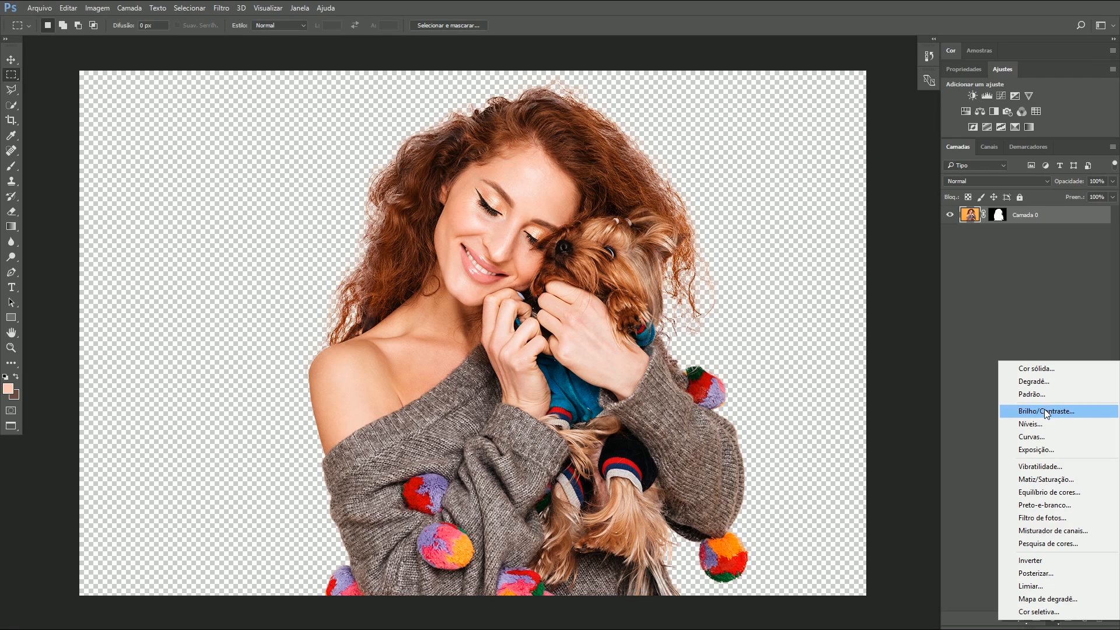
click(962, 425)
click(1055, 619)
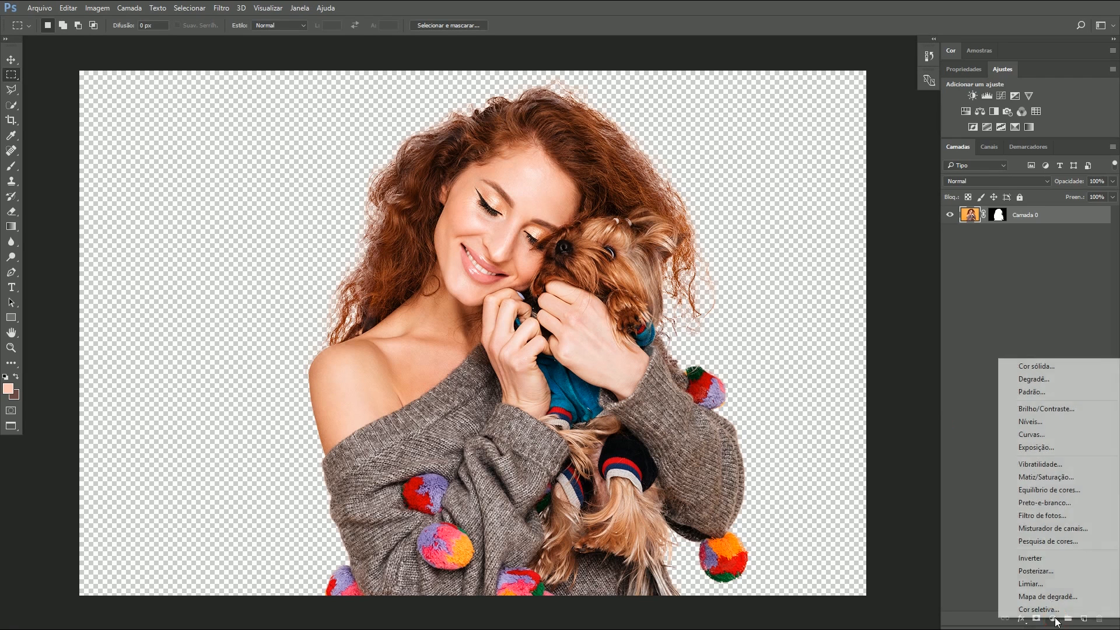
click(1061, 478)
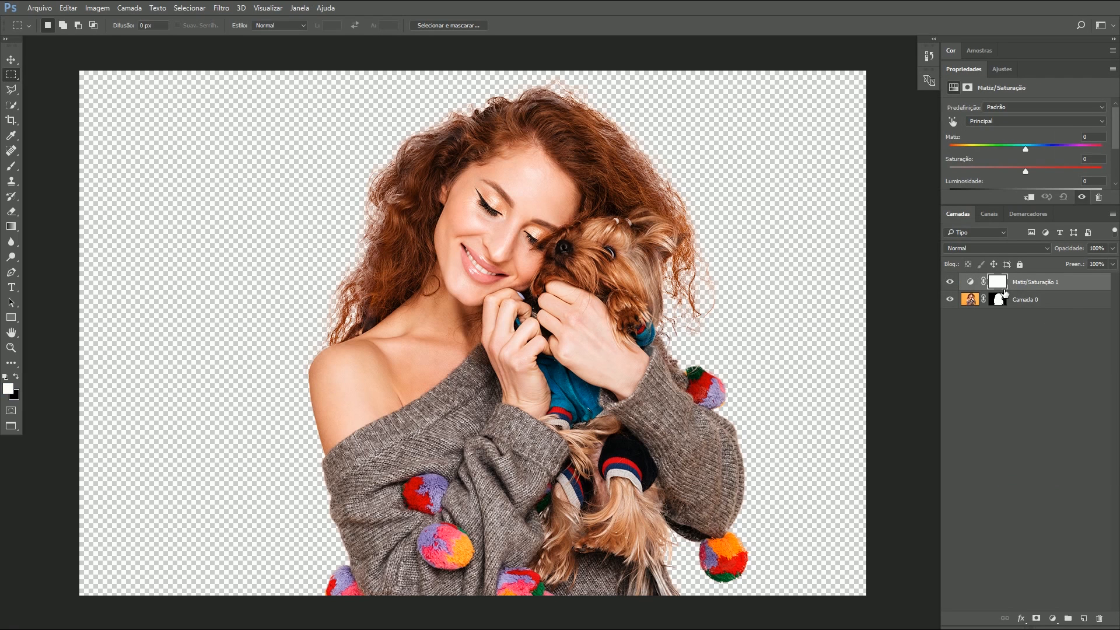
Step: Move the photo layer's mask onto the Hue/Saturation layer, replacing its existing mask, and select the moved mask
click(1001, 303)
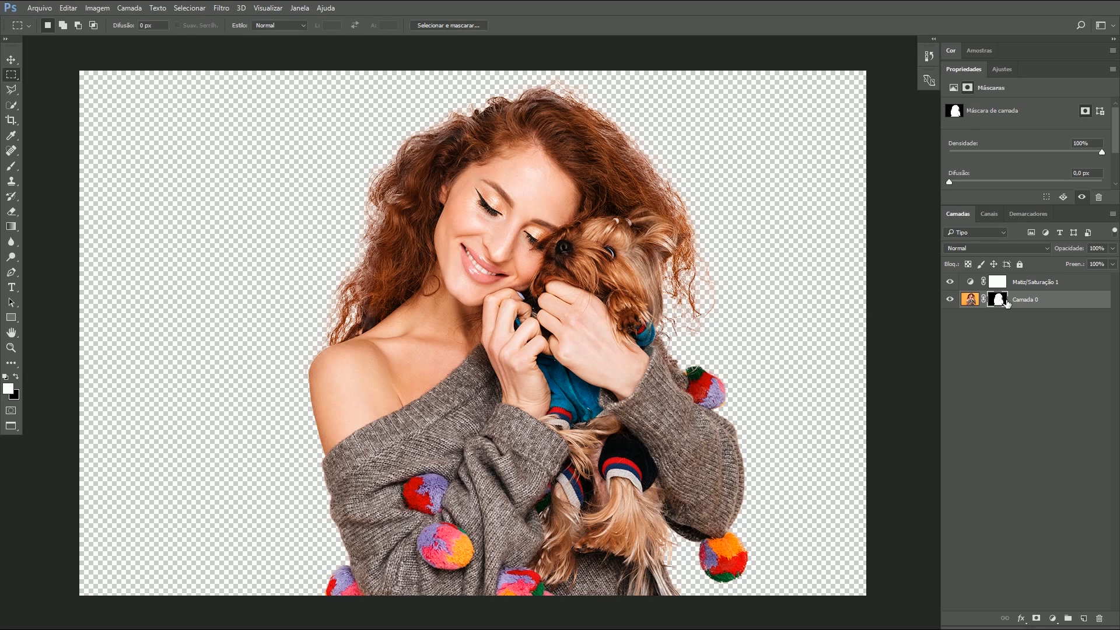
drag(1000, 307, 1005, 286)
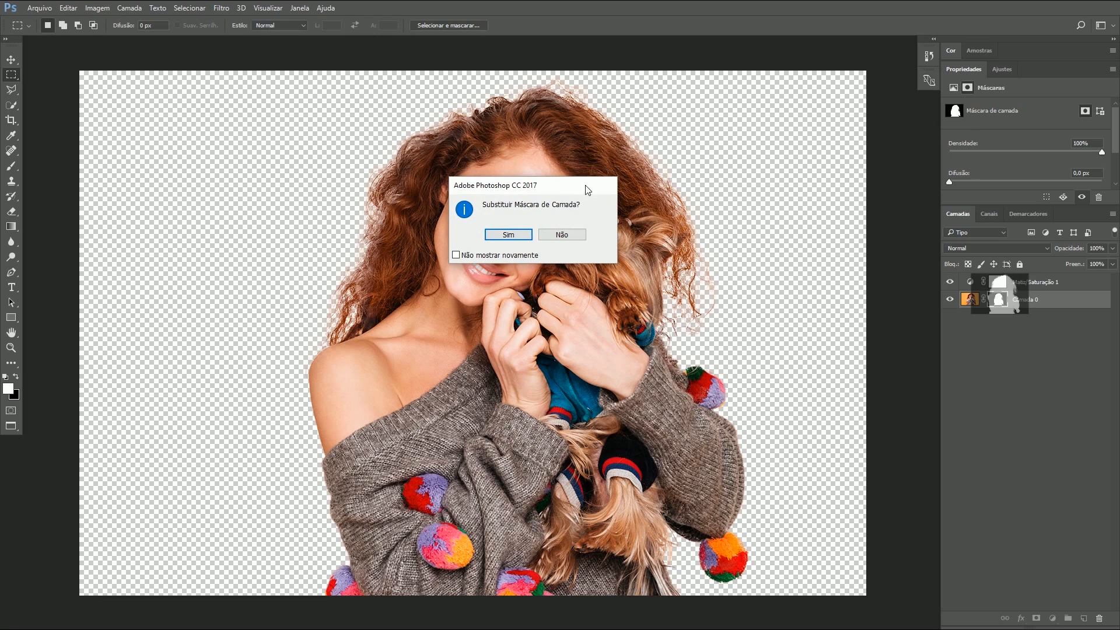
click(508, 235)
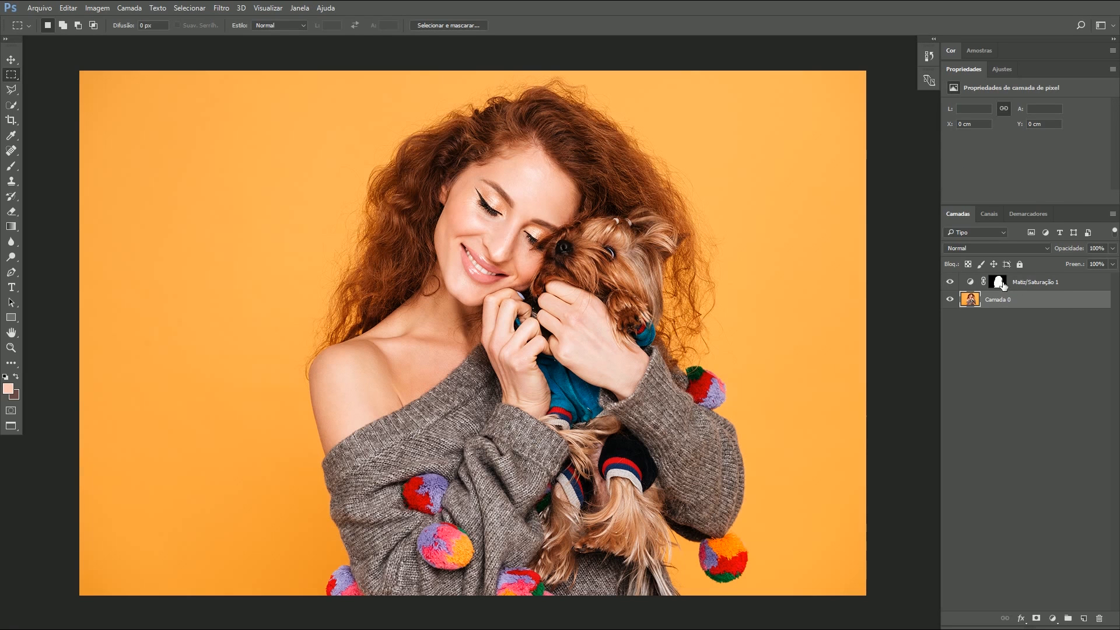
click(998, 282)
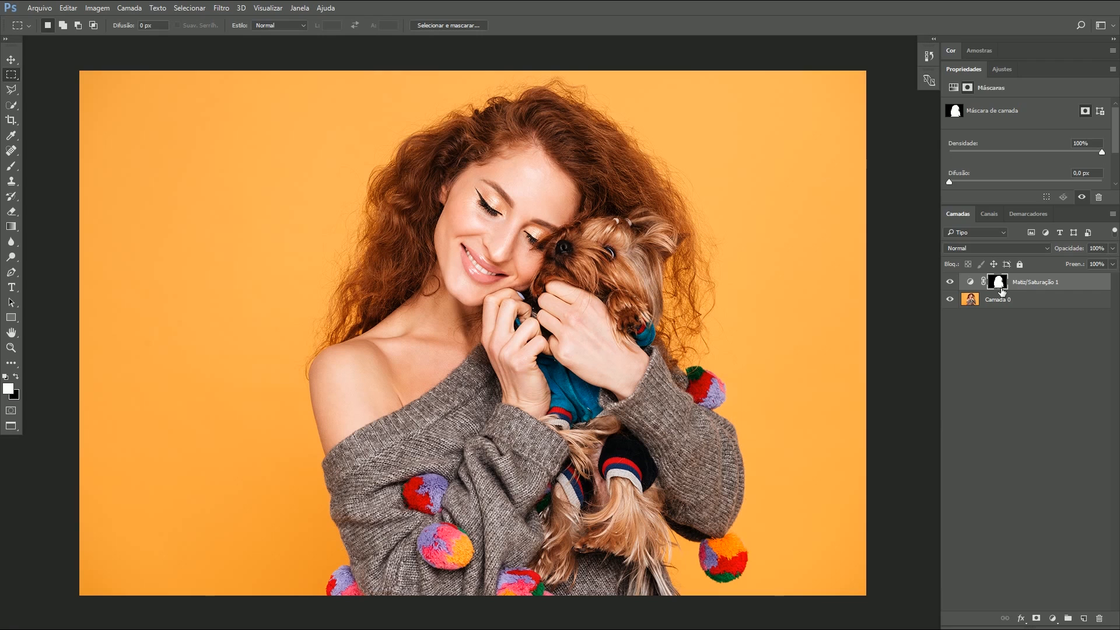
Step: Try shifting the hue (Matiz) of the Hue/Saturation adjustment on the masked woman and dog, and reset it to 0
click(970, 282)
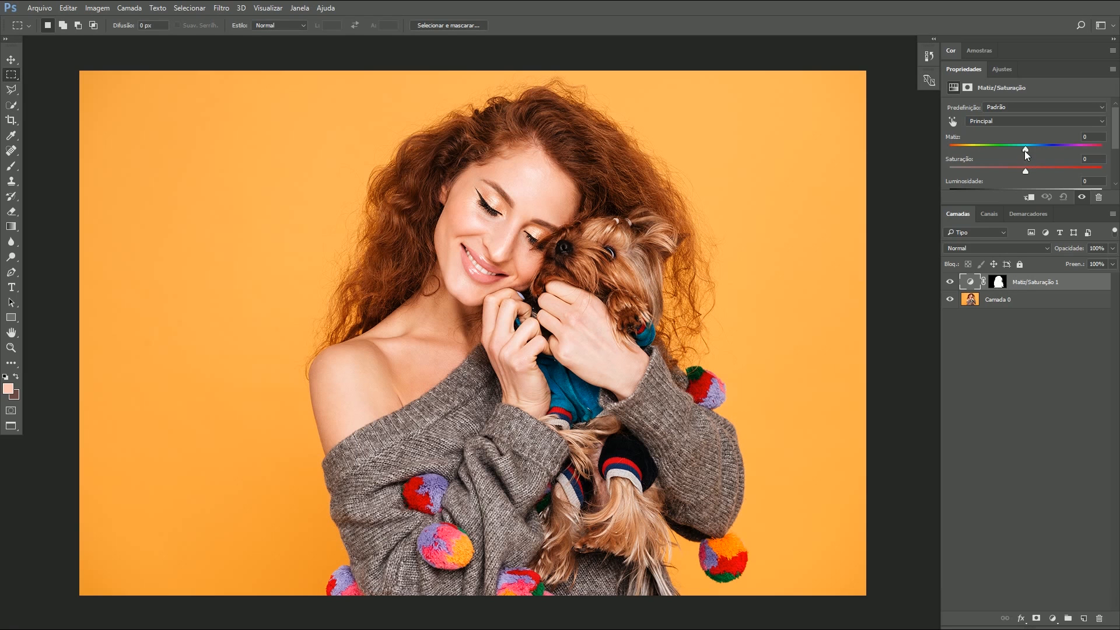
mouse_move(1025, 149)
mouse_down()
mouse_move(991, 148)
mouse_move(1068, 147)
mouse_move(981, 150)
mouse_move(1025, 153)
mouse_up()
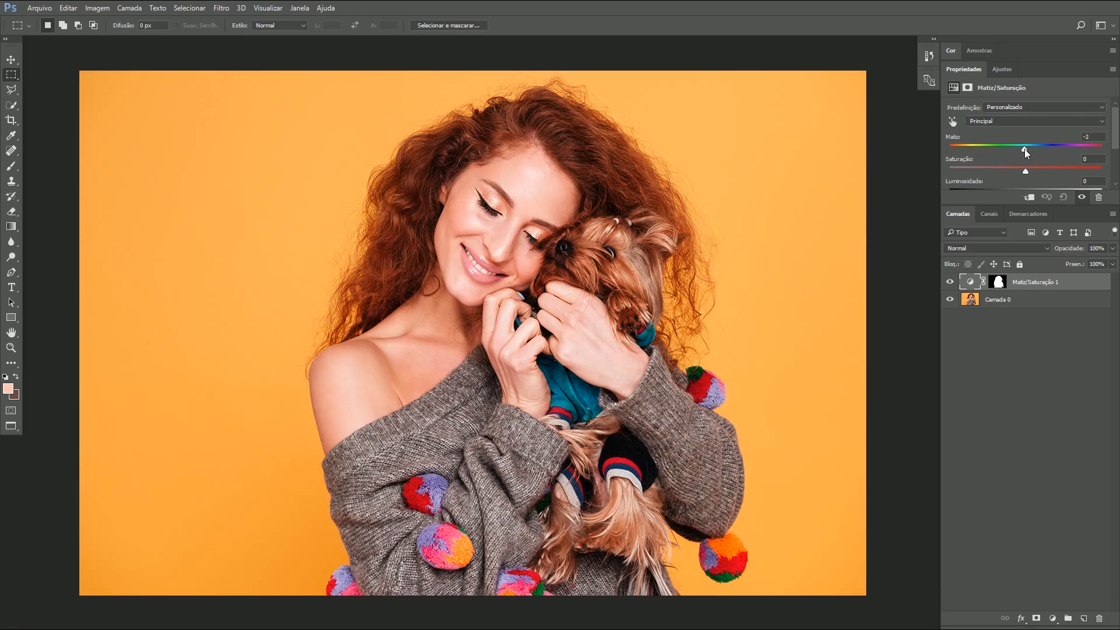
click(1085, 136)
text(0)
click(1059, 358)
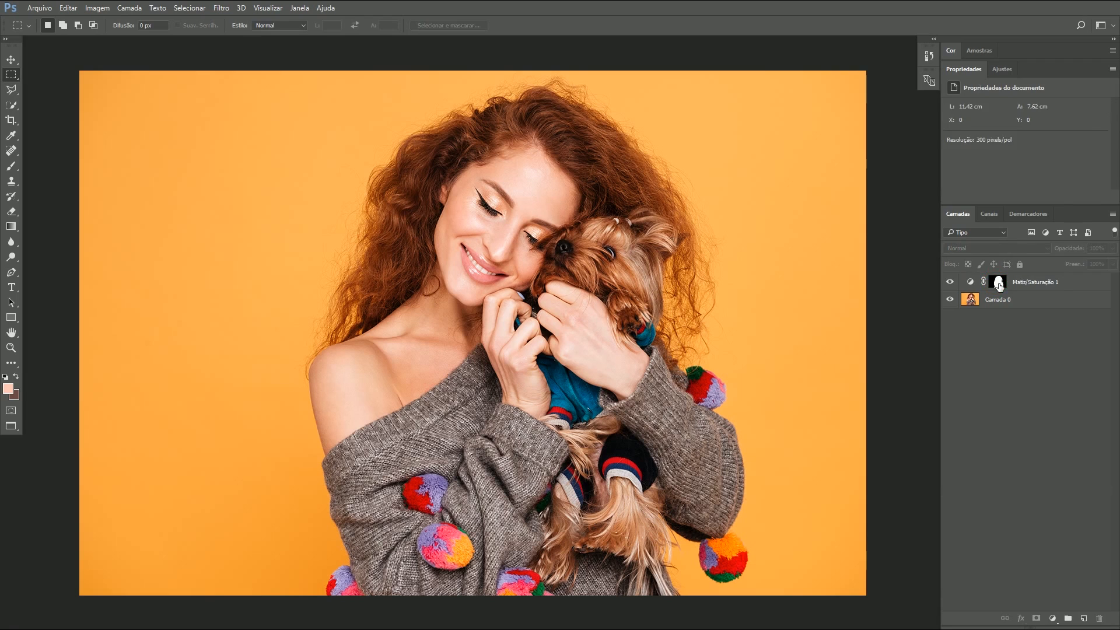
Step: Invert the Hue/Saturation layer's mask so the adjustment affects the background instead of the woman and dog
click(998, 283)
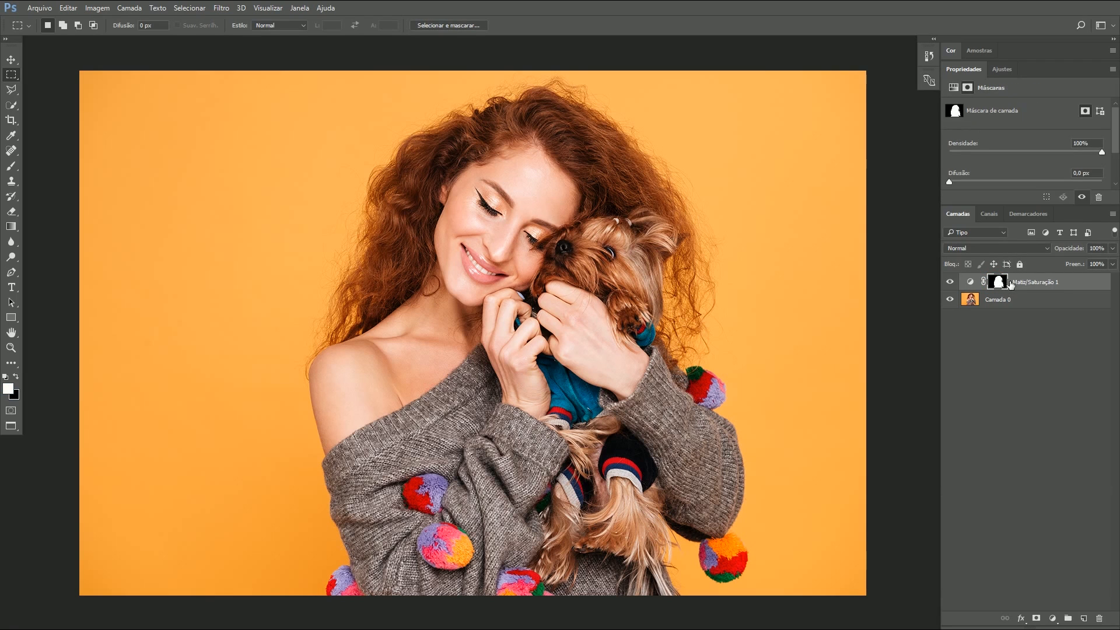
click(98, 8)
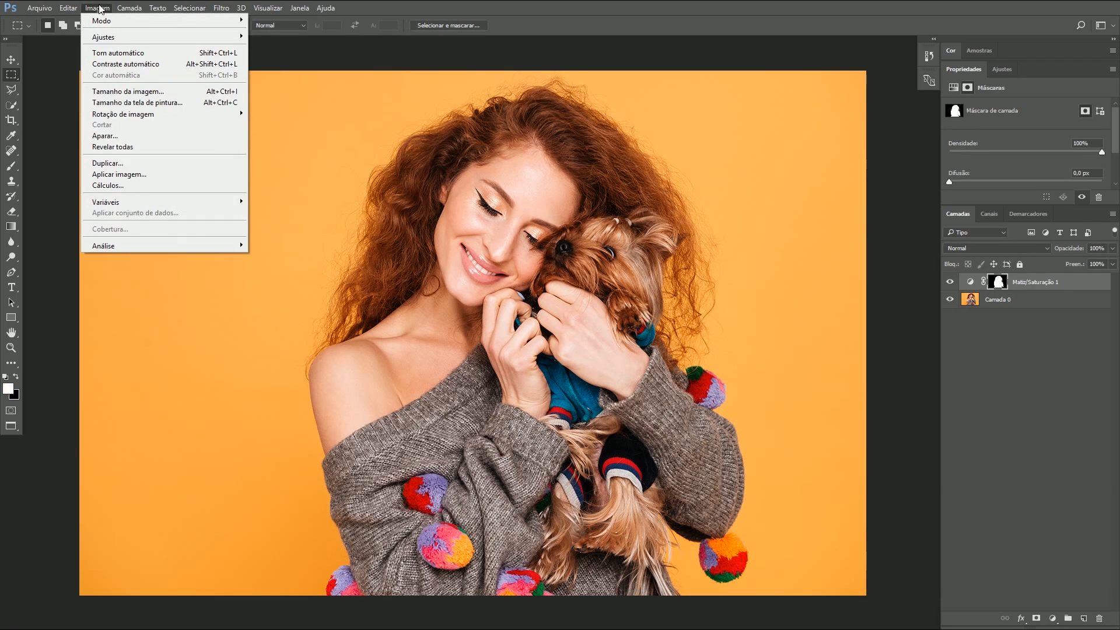
mouse_move(111, 38)
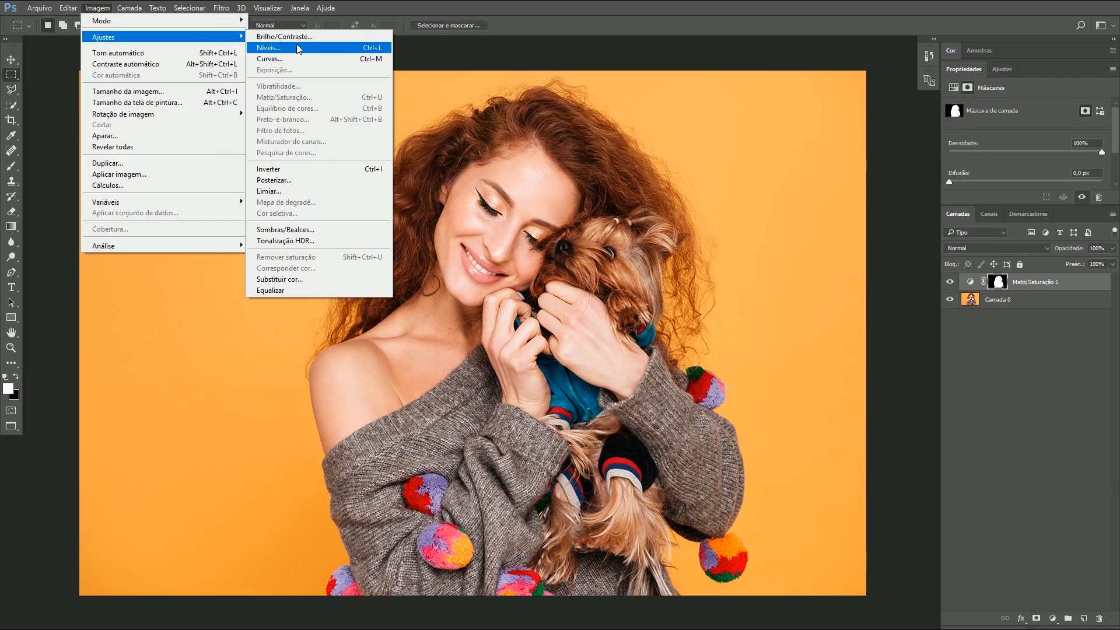
click(310, 173)
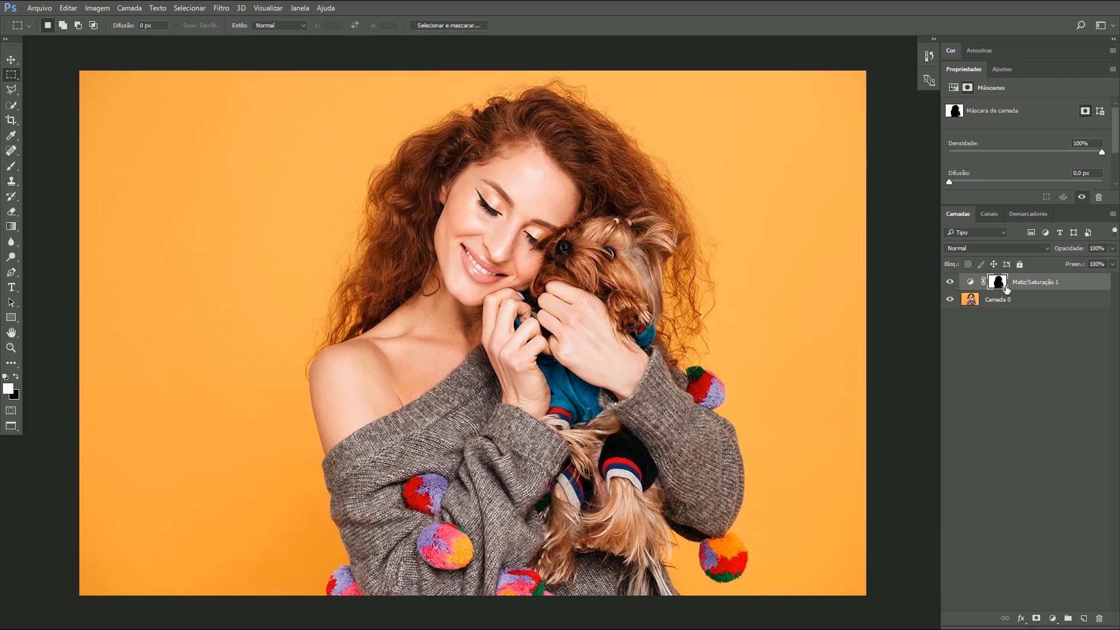
Step: Set the Hue/Saturation adjustment's hue (Matiz) to +141 to recolour the orange background turquoise
click(970, 282)
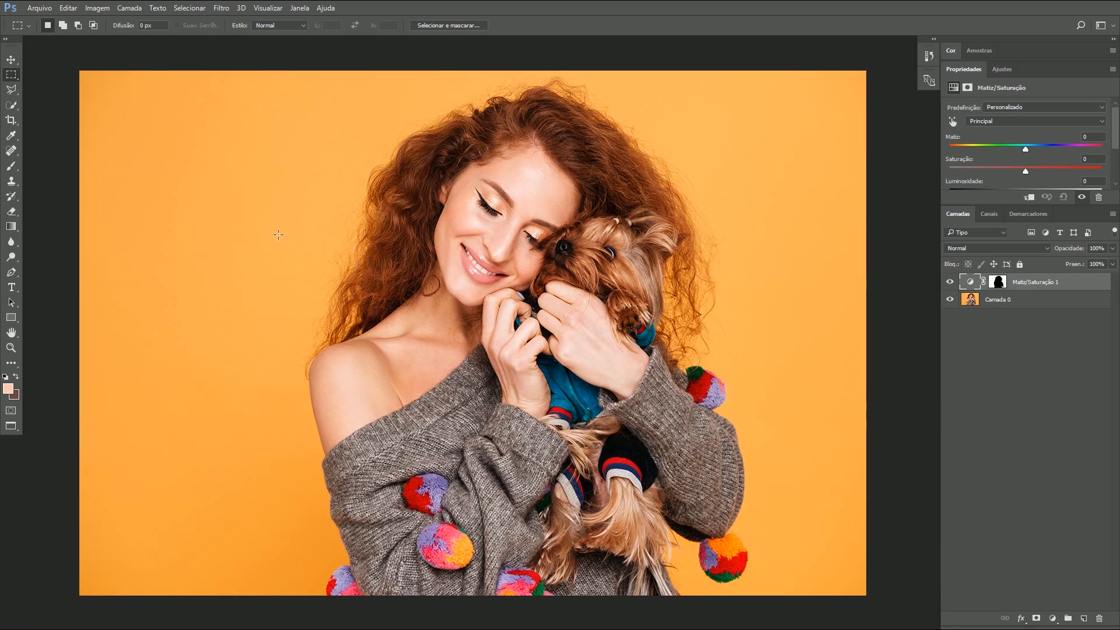
drag(1026, 148, 986, 153)
mouse_move(1013, 151)
mouse_down()
mouse_move(1101, 149)
mouse_move(1021, 149)
mouse_up()
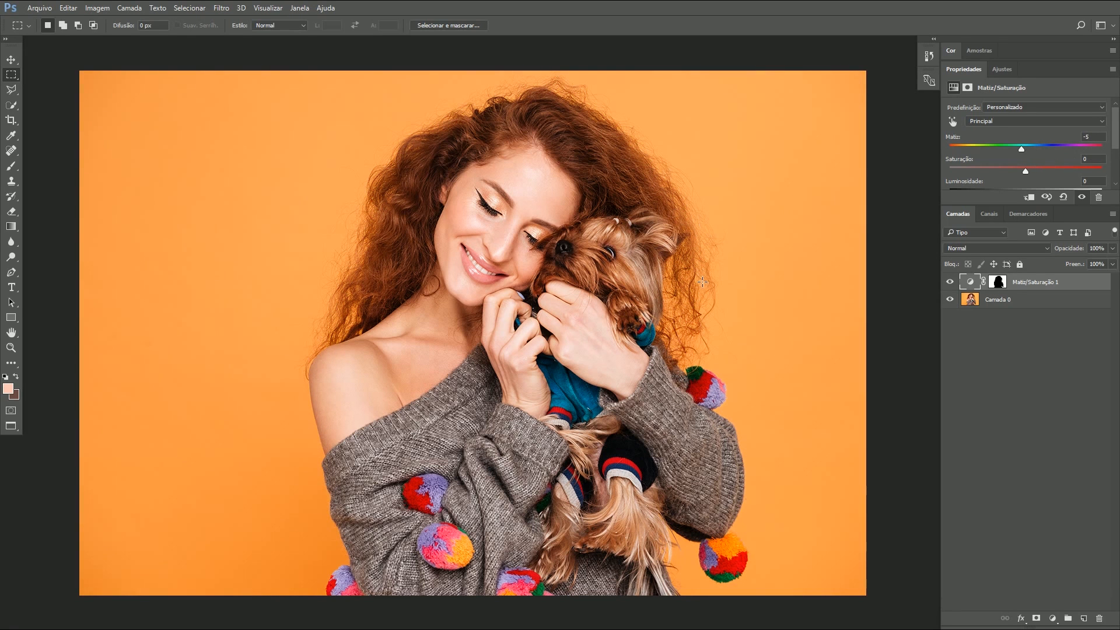
drag(1024, 150, 1090, 147)
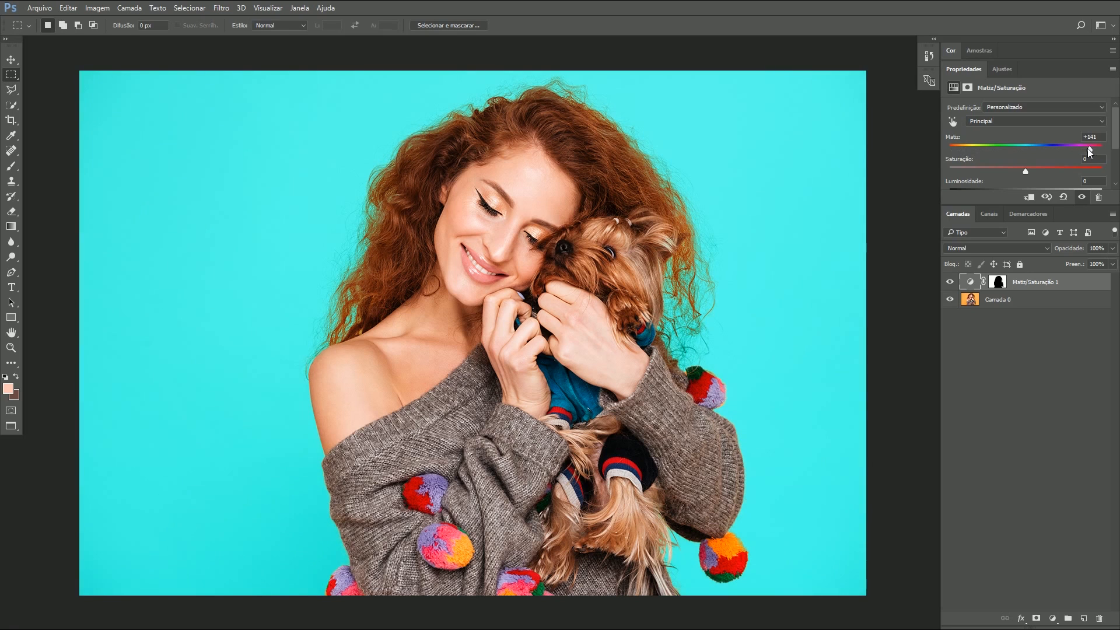